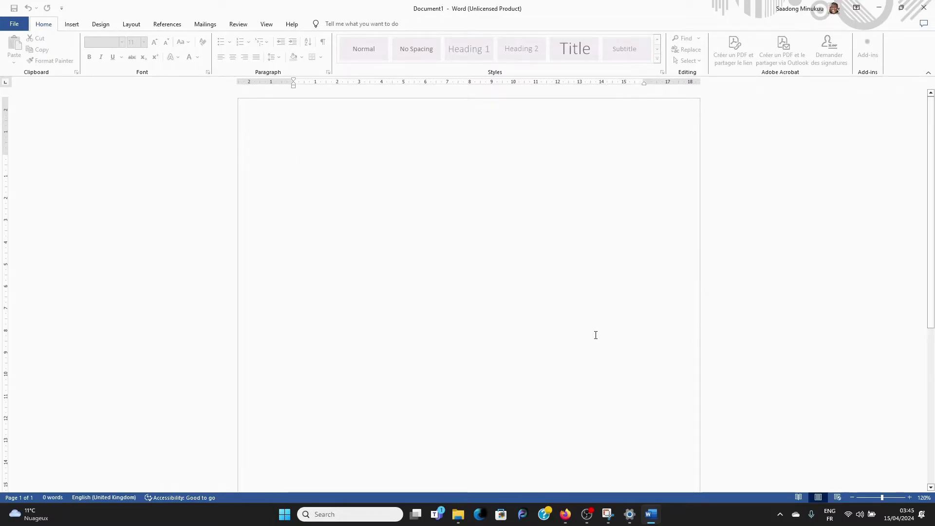
Bring the Firefox window with the 'login credentials have expired word' image results to the front.
{"action": "left_click", "coordinate": [566, 517]}
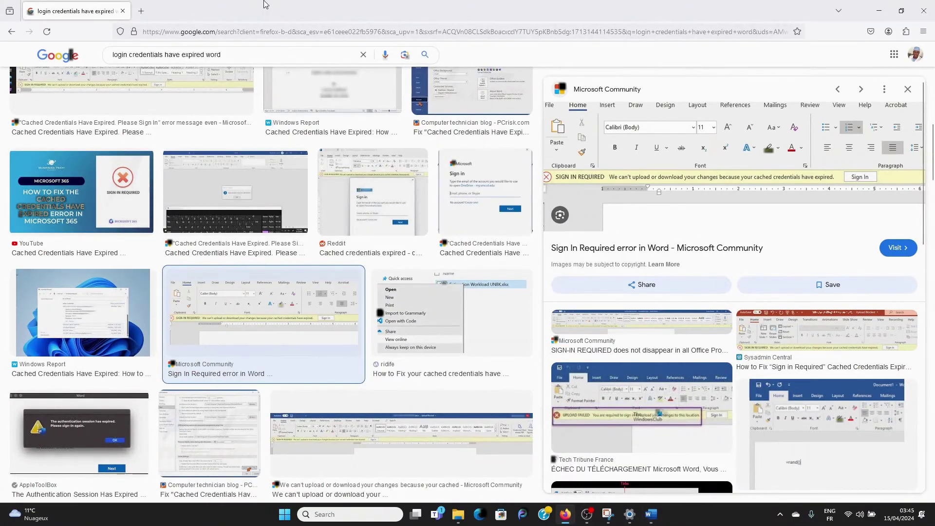
In a new tab, search for 'outlook sign in' and open the Microsoft Outlook result.
{"action": "left_click", "coordinate": [141, 11]}
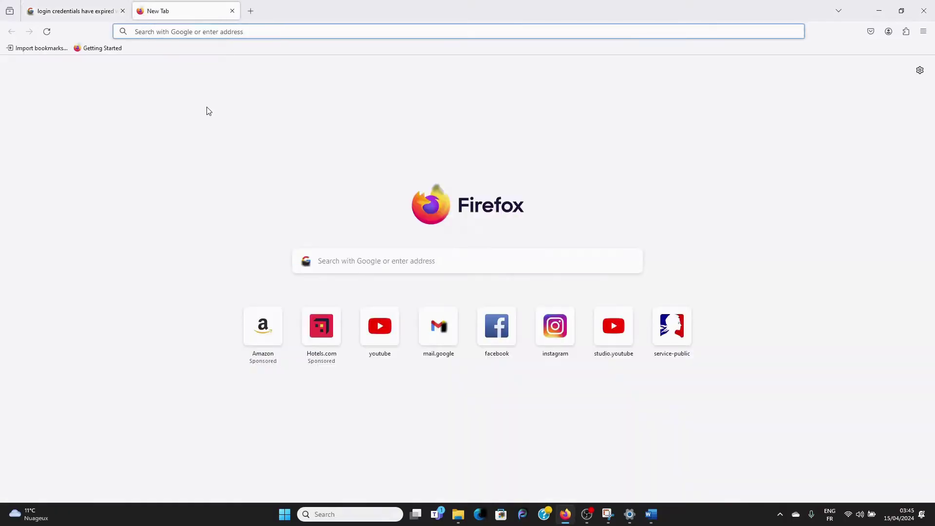
{"action": "type", "text": "o"}
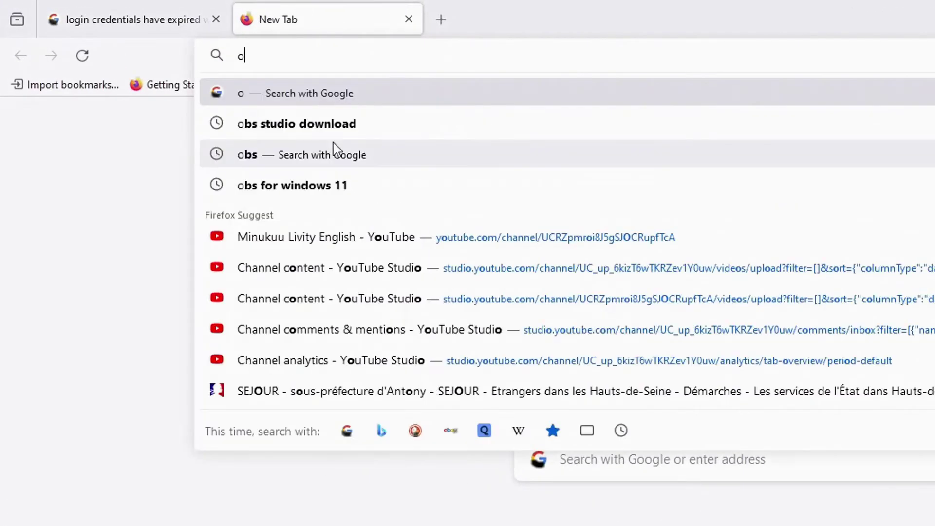
{"action": "type", "text": "ut"}
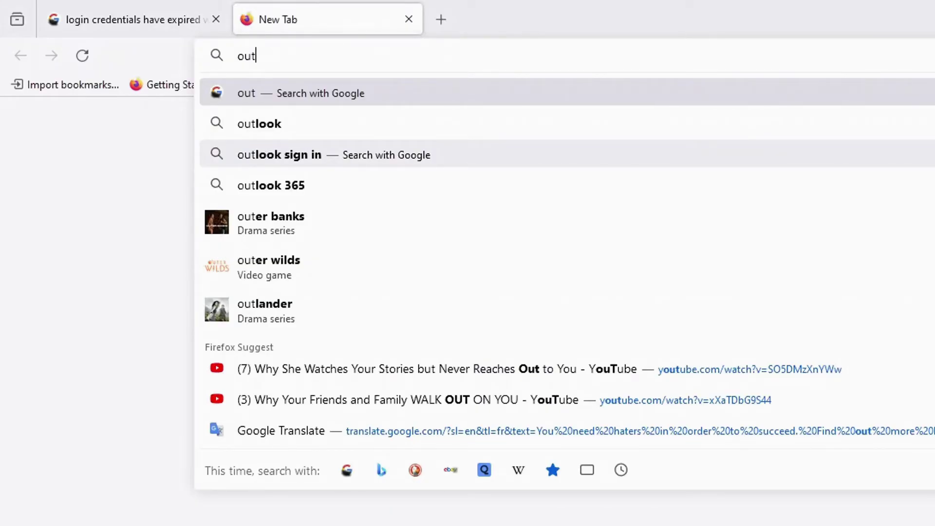
{"action": "type", "text": "look"}
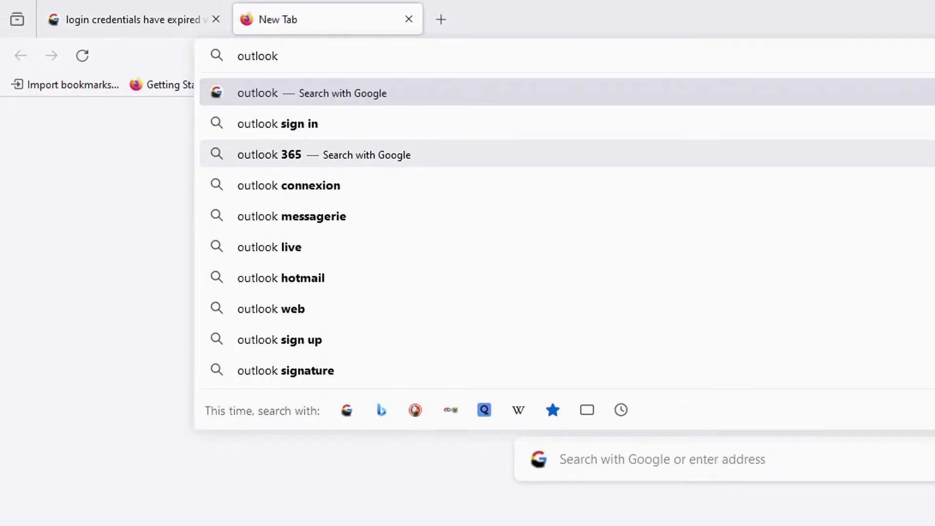
{"action": "left_click", "coordinate": [306, 128]}
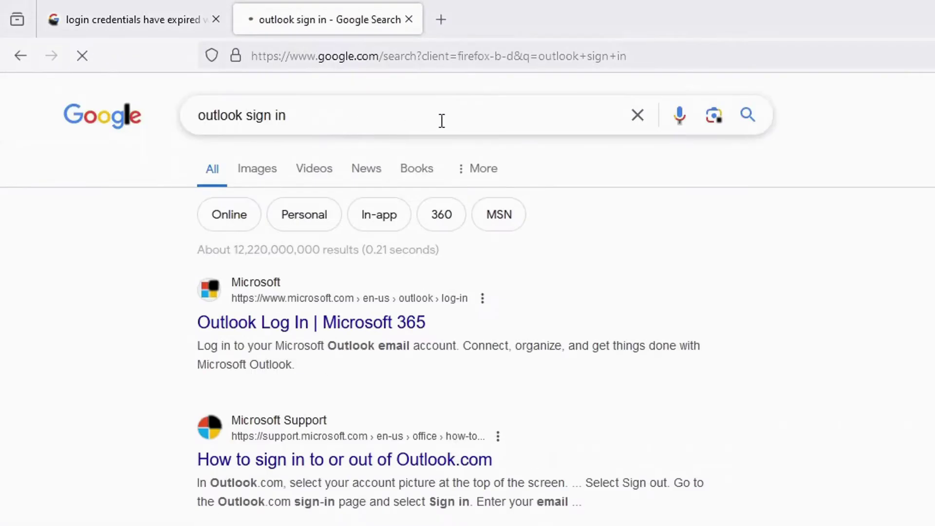
{"action": "left_click", "coordinate": [291, 322]}
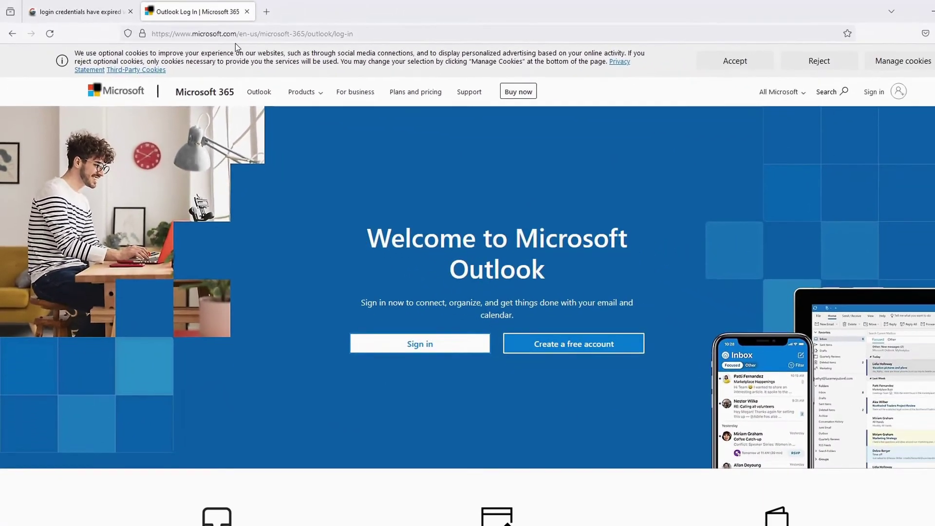
Go straight to outlook.com from the address bar.
{"action": "left_click", "coordinate": [345, 58]}
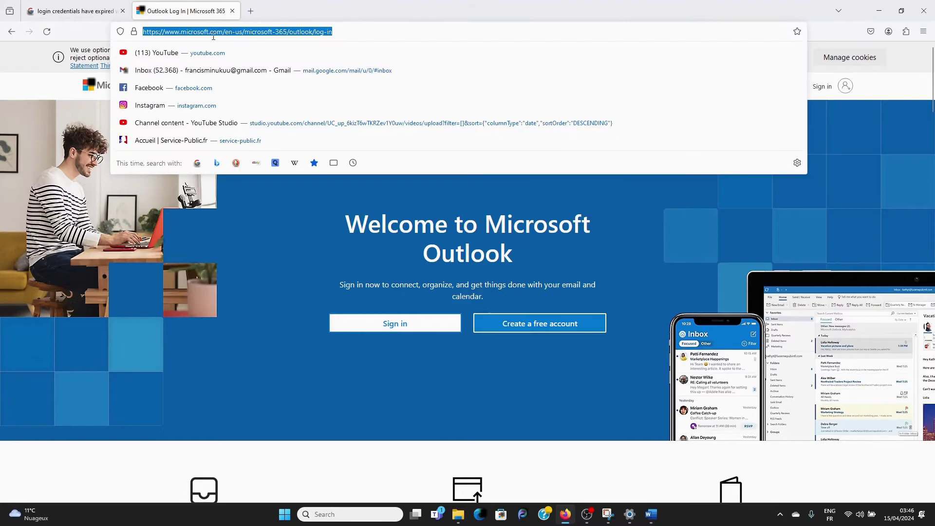
{"action": "type", "text": "out"}
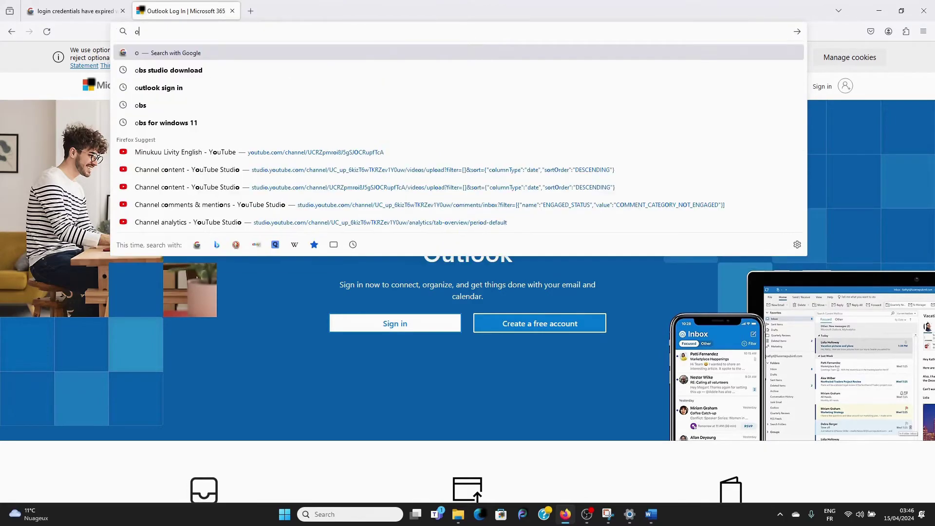
{"action": "type", "text": "look"}
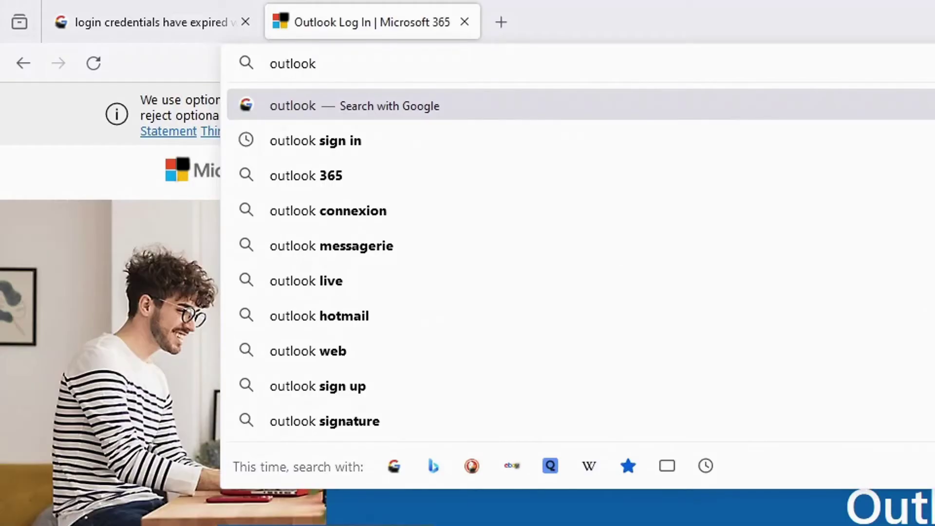
{"action": "type", "text": "."}
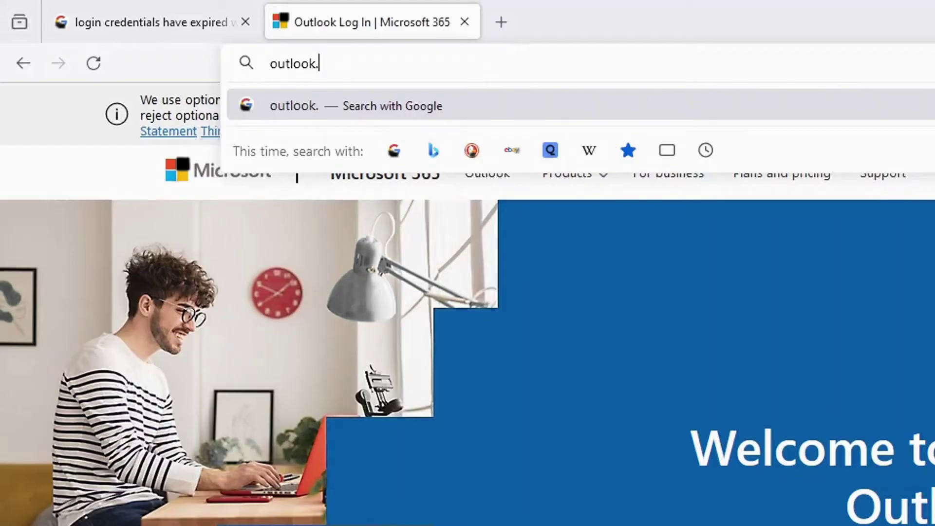
{"action": "type", "text": "com"}
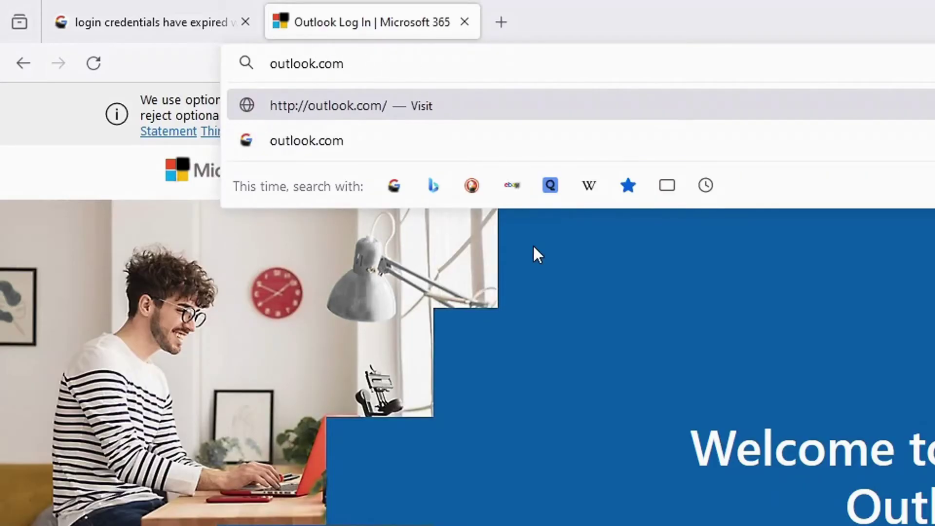
{"action": "key", "text": "Return"}
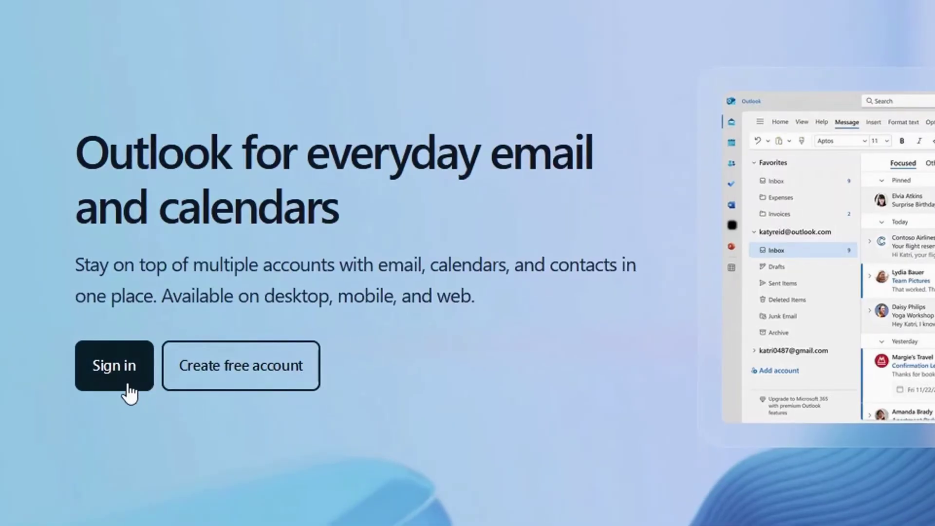
Start signing in and submit the account's outlook.com e-mail address.
{"action": "left_click", "coordinate": [98, 375]}
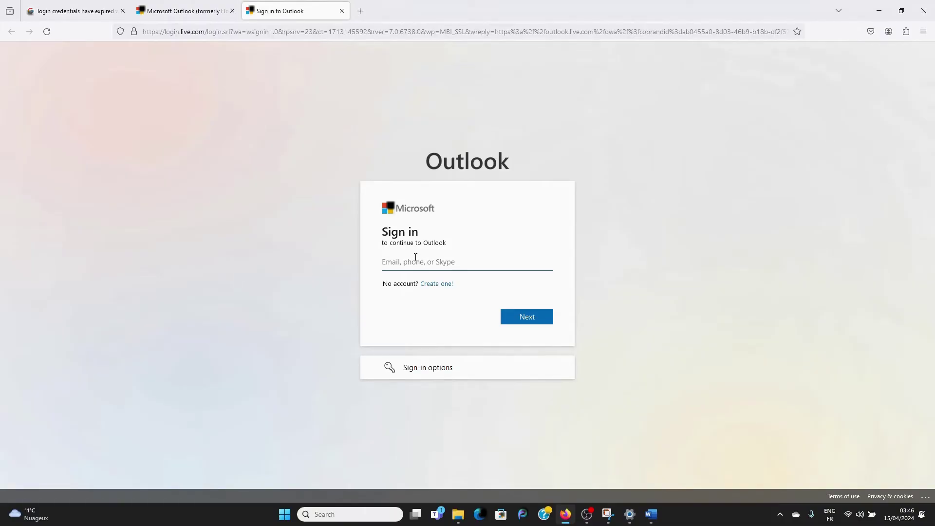
{"action": "type", "text": "m"}
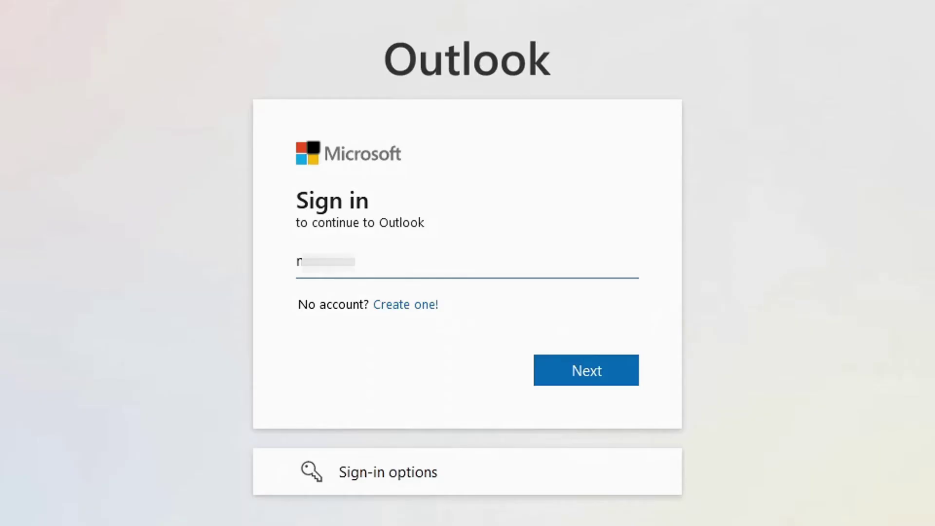
{"action": "type", "text": "@outloo"}
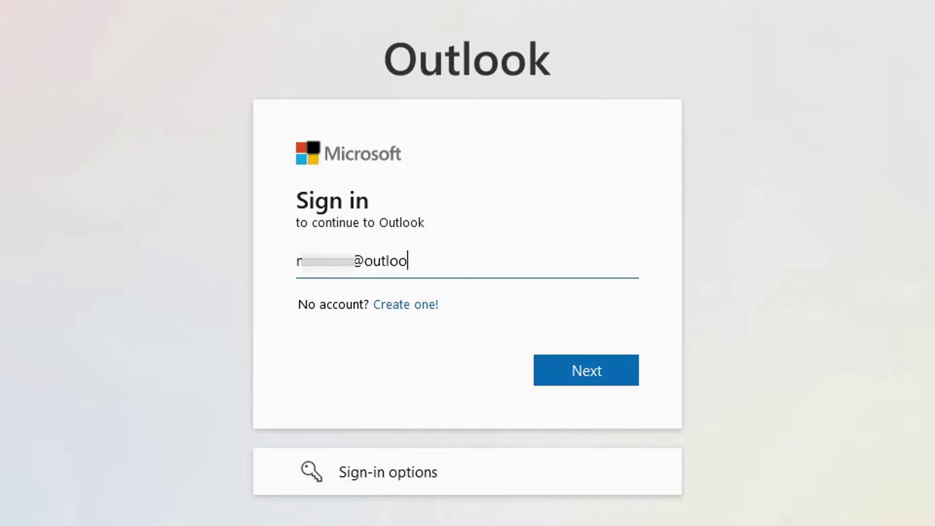
{"action": "type", "text": "k.com"}
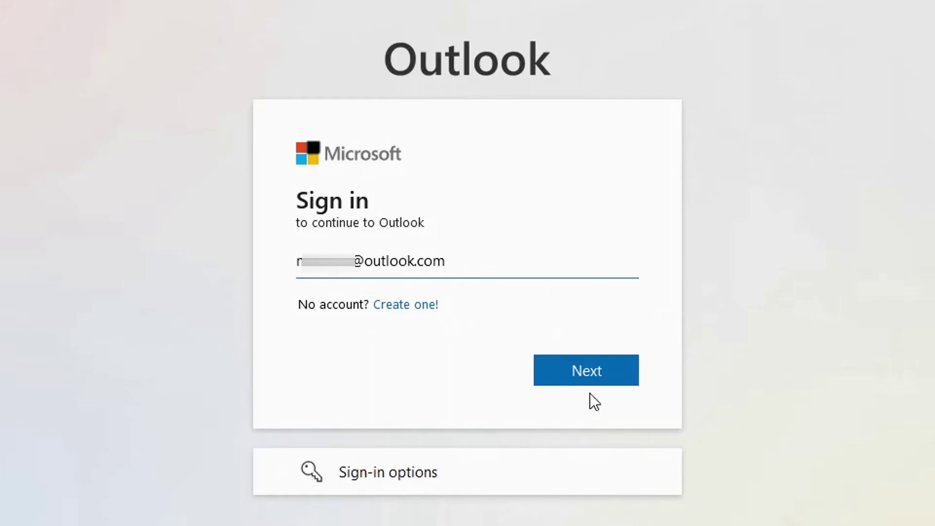
{"action": "left_click", "coordinate": [591, 371]}
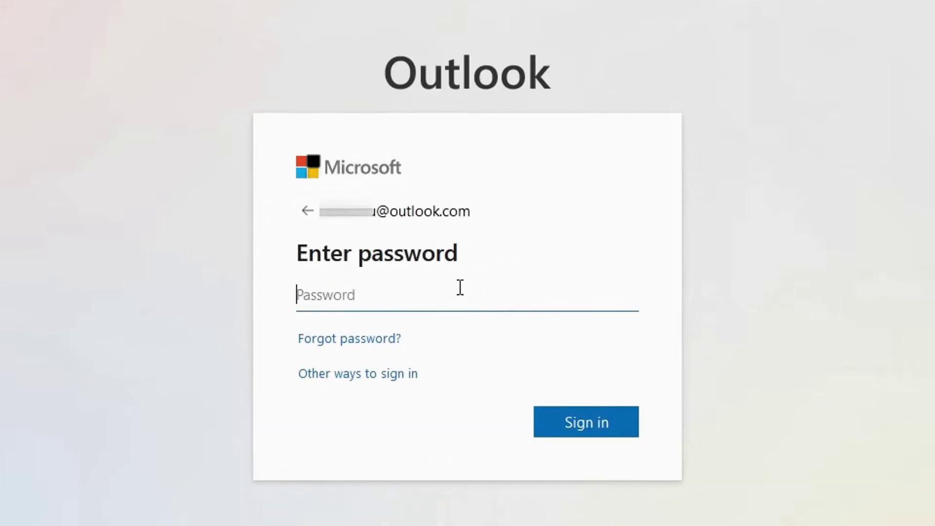
Enter the account password in the Password field.
{"action": "type", "text": "•"}
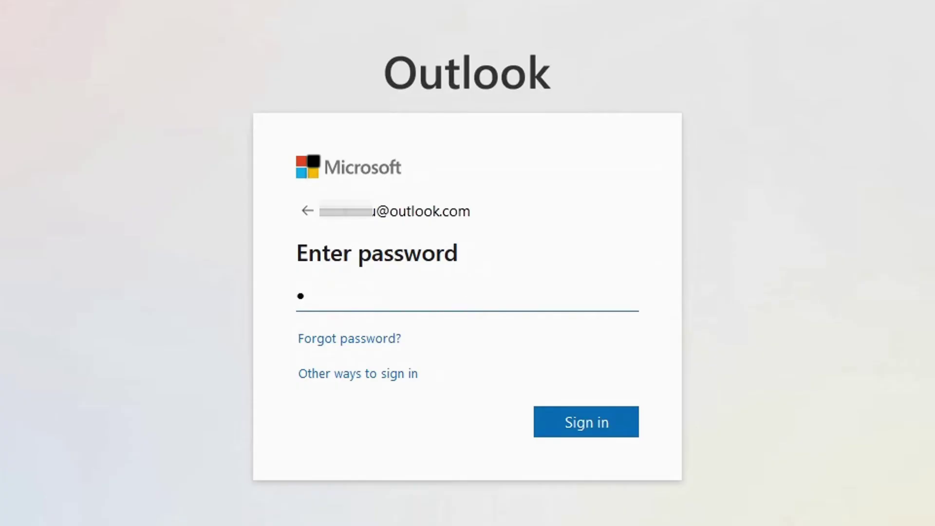
{"action": "type", "text": "••••••••••••••"}
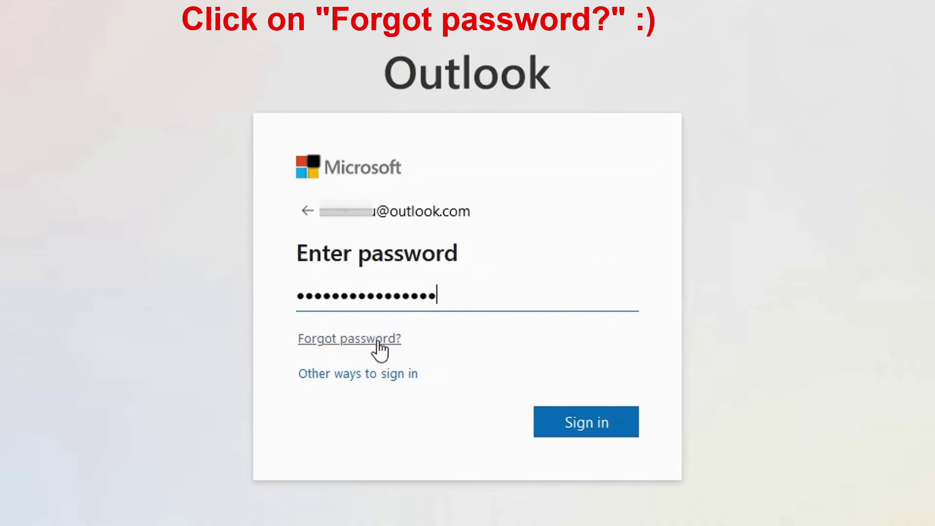
Choose Forgot password, decline saving the password, and select emailing the code to the recovery Gmail.
{"action": "left_click", "coordinate": [376, 345]}
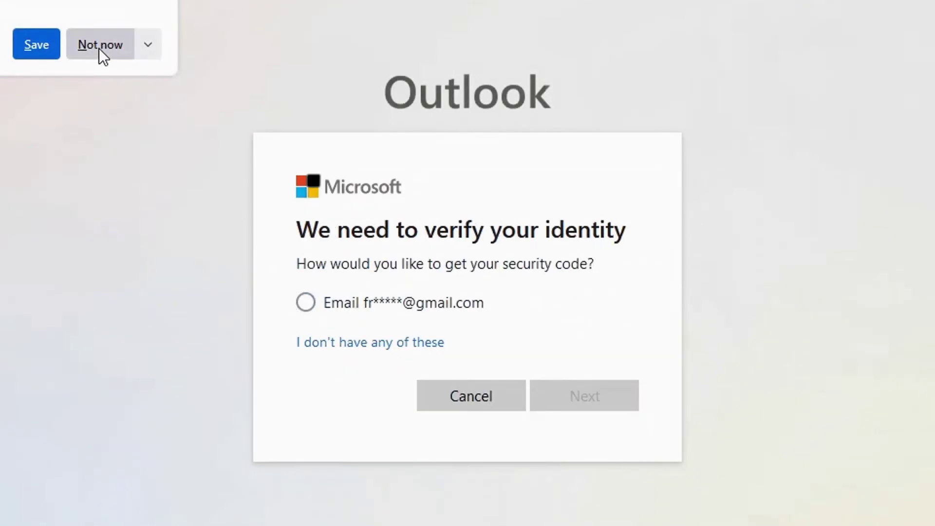
{"action": "left_click", "coordinate": [99, 49]}
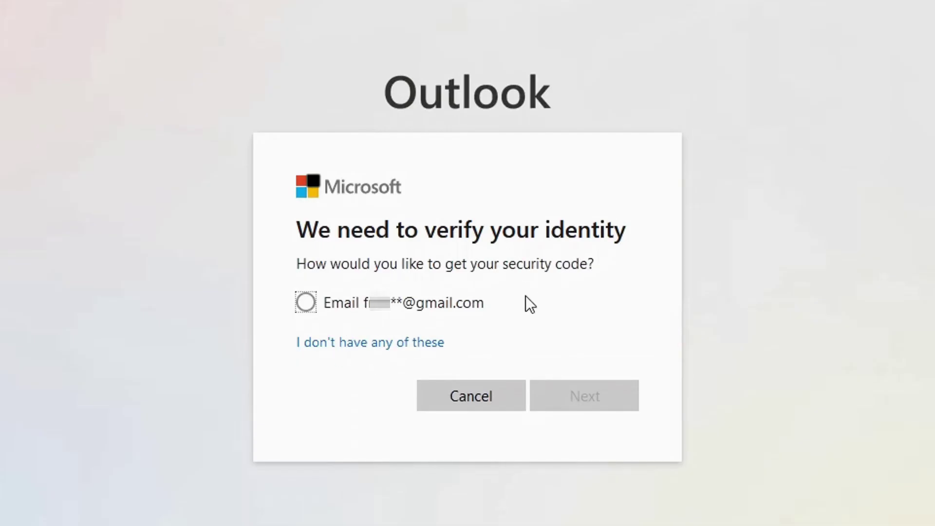
{"action": "left_click", "coordinate": [306, 303]}
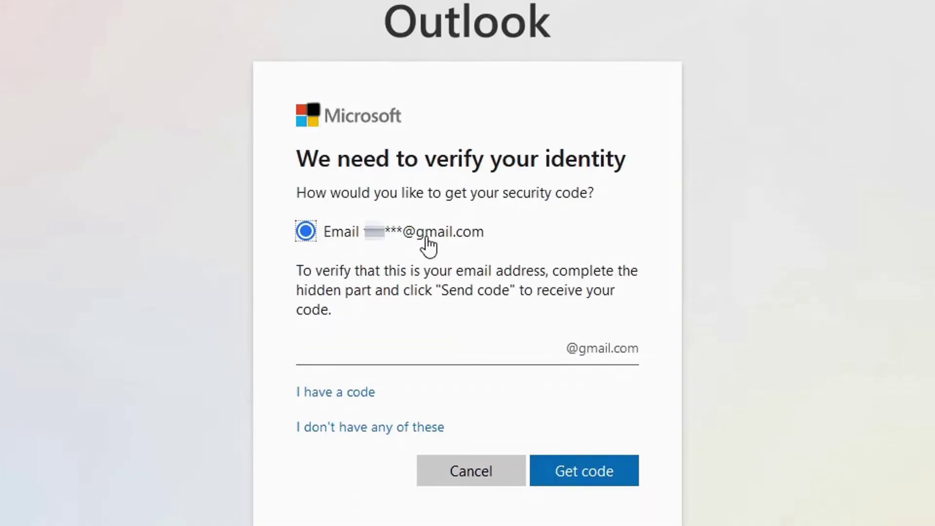
{"action": "left_click", "coordinate": [433, 355]}
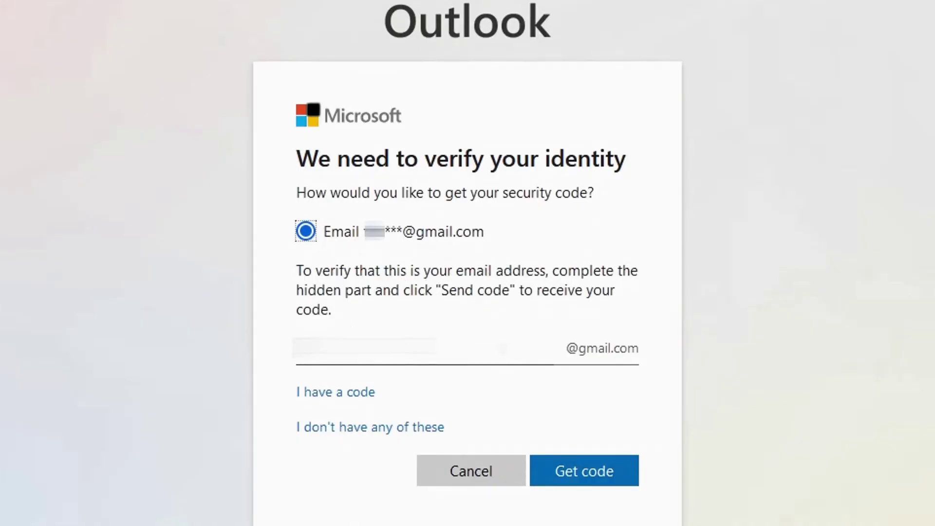
{"action": "key", "text": "Tab"}
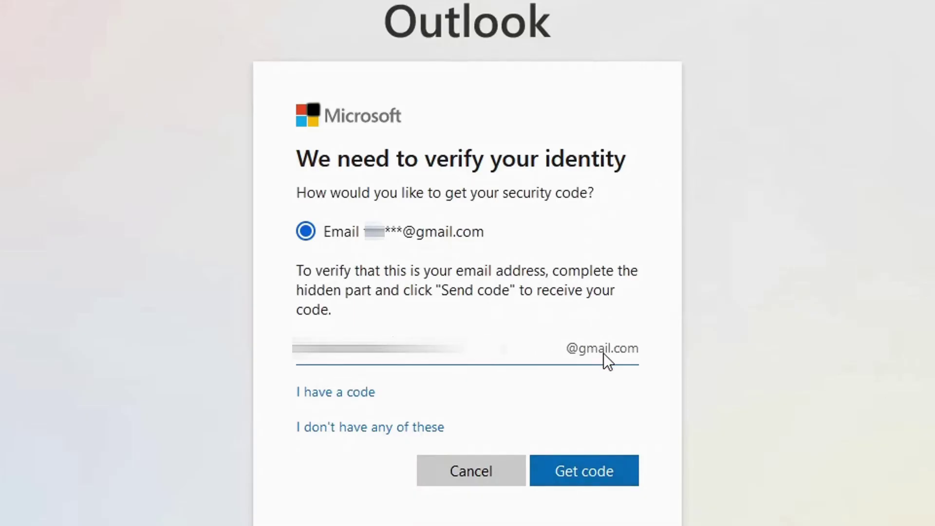
Request the security code by email and enter the received code to verify identity.
{"action": "left_click", "coordinate": [594, 476]}
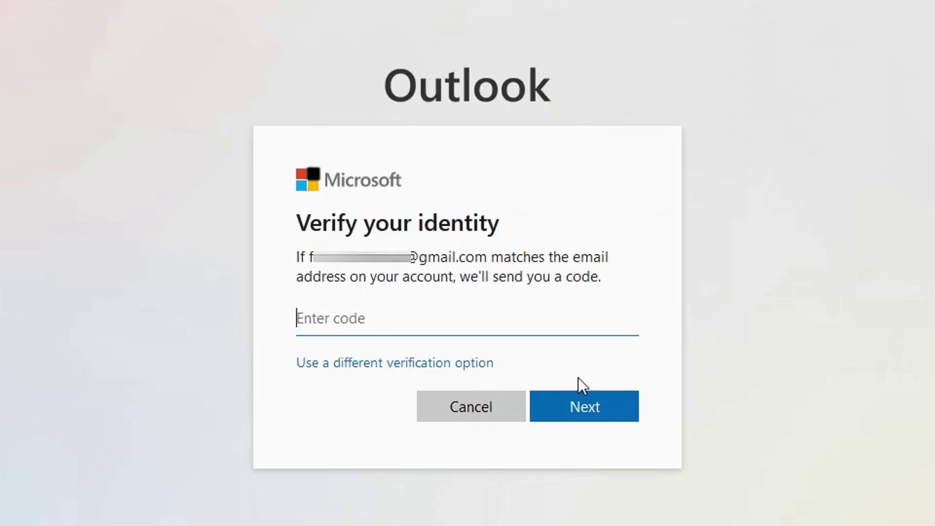
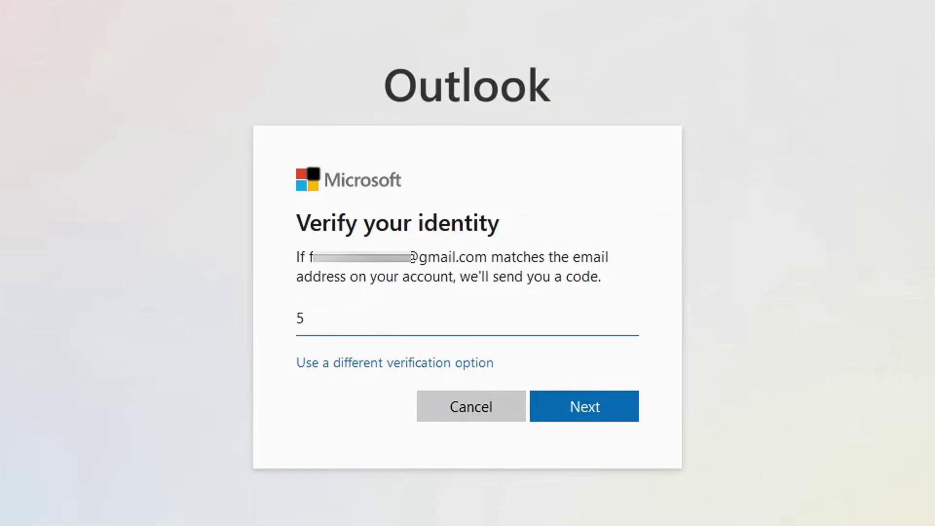
{"action": "left_click", "coordinate": [600, 404]}
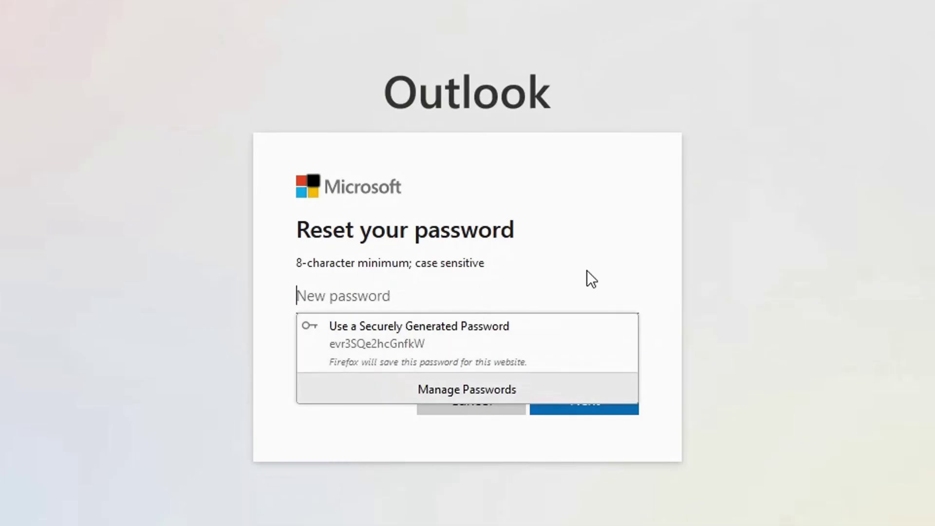
Dismiss Firefox's suggested password and type a new password and its confirmation.
{"action": "left_click", "coordinate": [622, 244]}
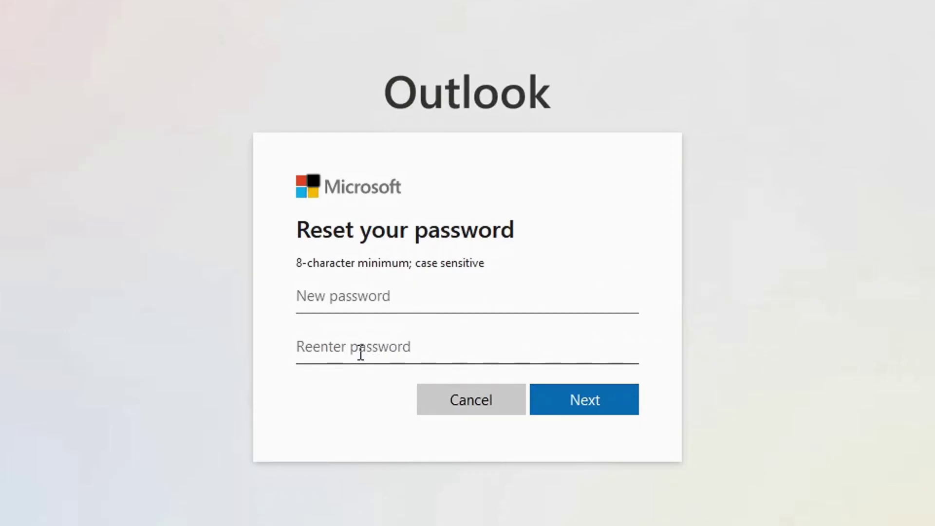
{"action": "left_click", "coordinate": [344, 297]}
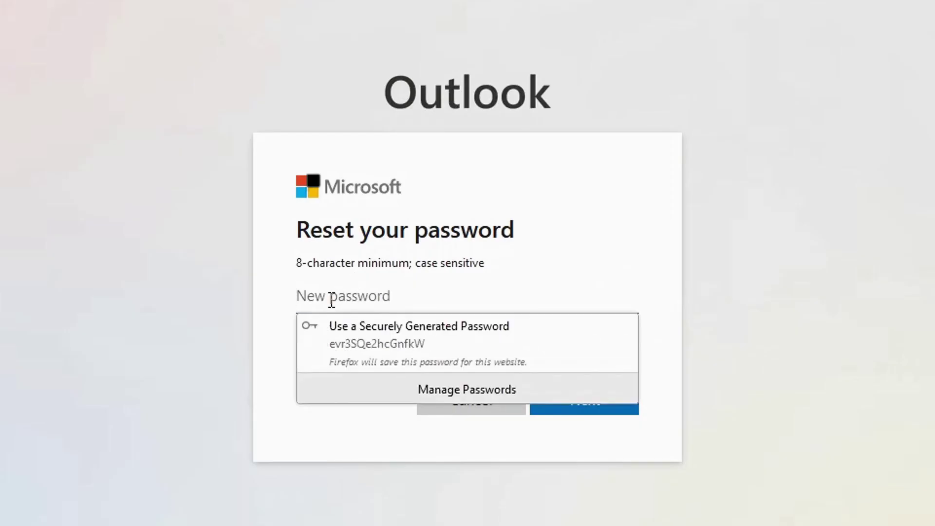
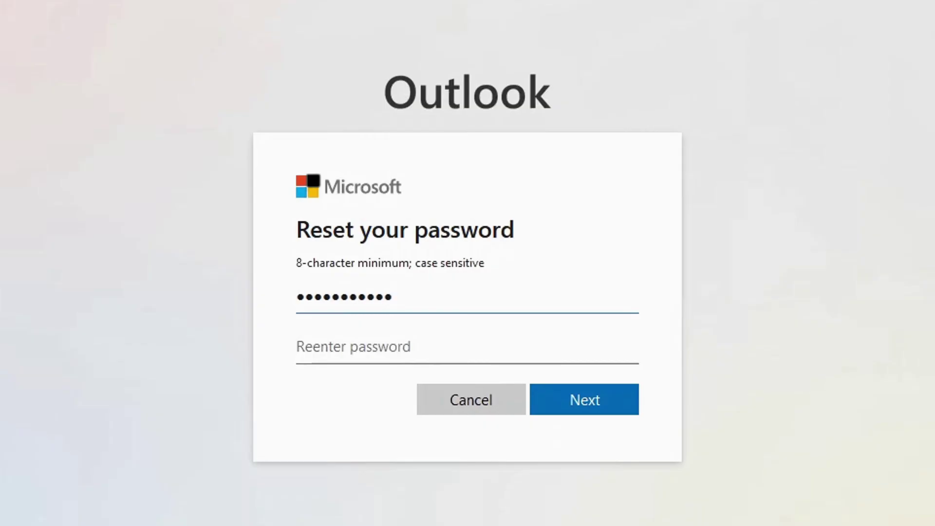
{"action": "left_click", "coordinate": [358, 347]}
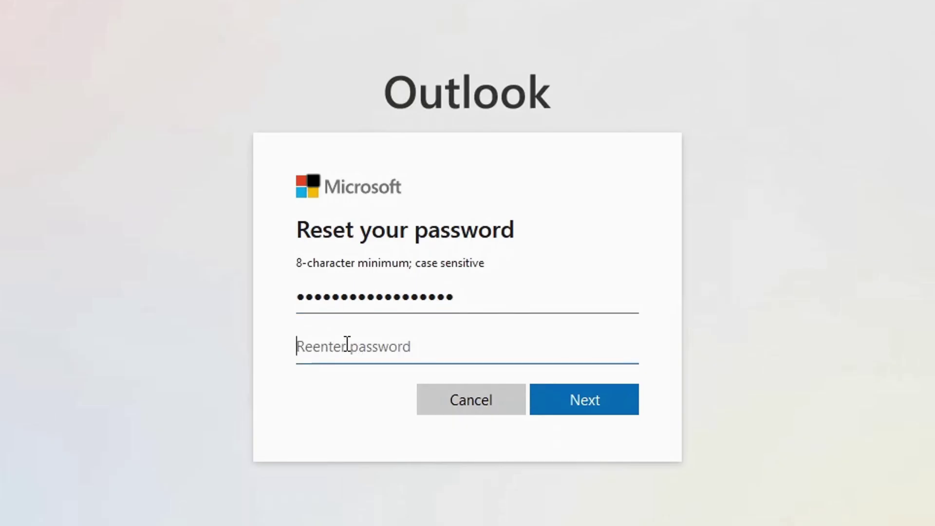
{"action": "type", "text": "a"}
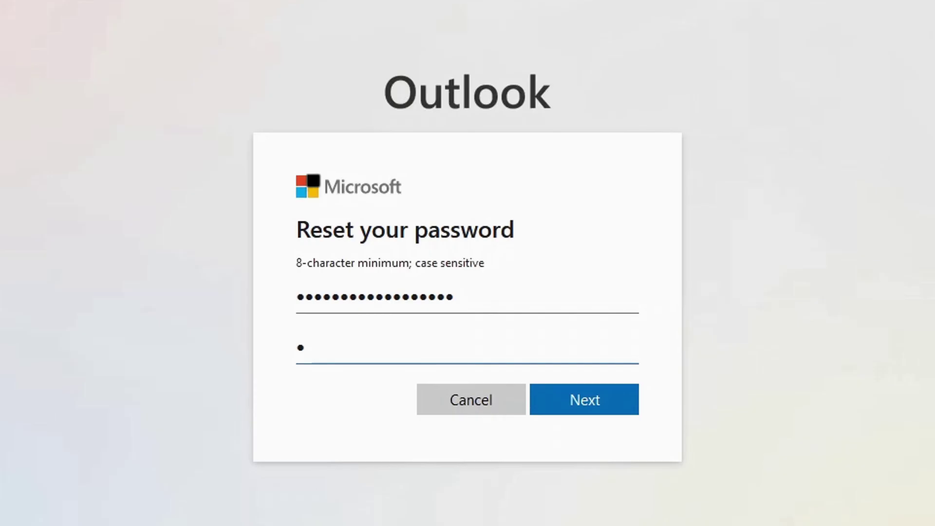
{"action": "type", "text": "aa"}
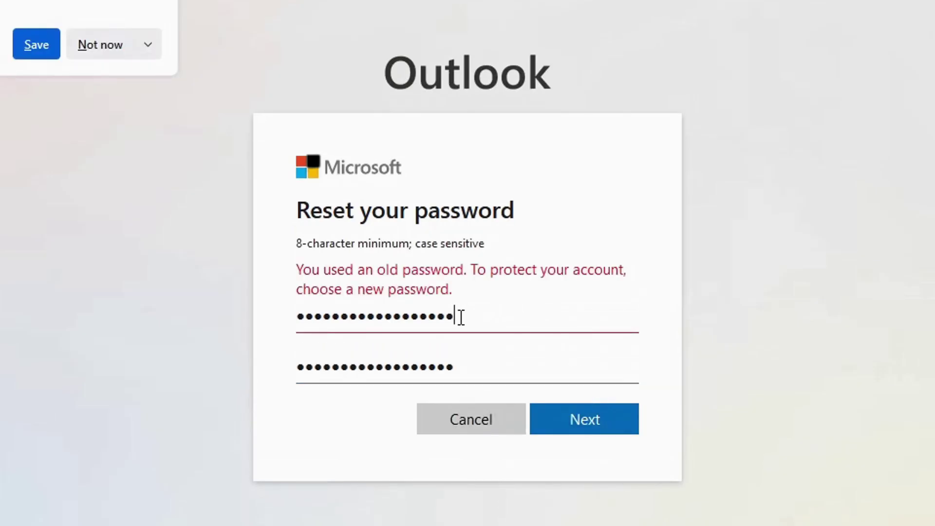
Retype New password, correct Reenter password to match, and submit the reset.
{"action": "left_click_drag", "start_coordinate": [462, 317], "coordinate": [238, 351]}
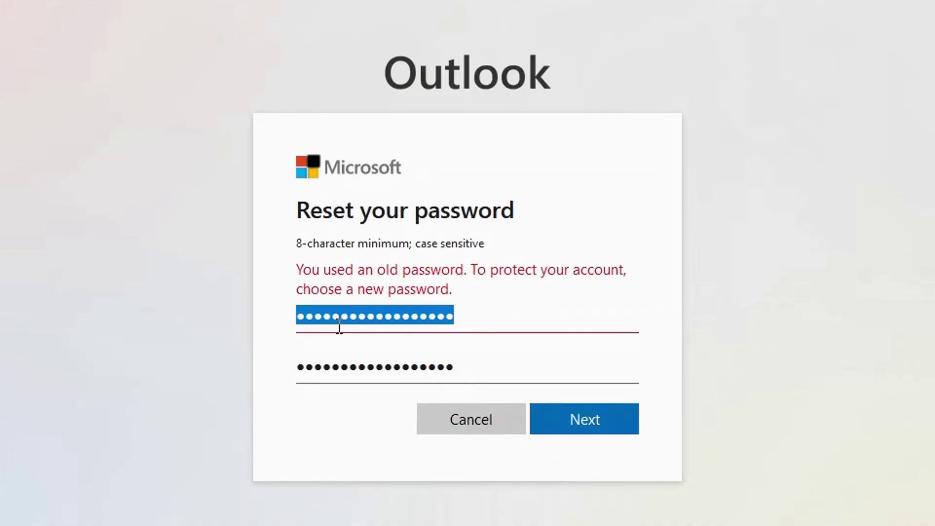
{"action": "type", "text": "•"}
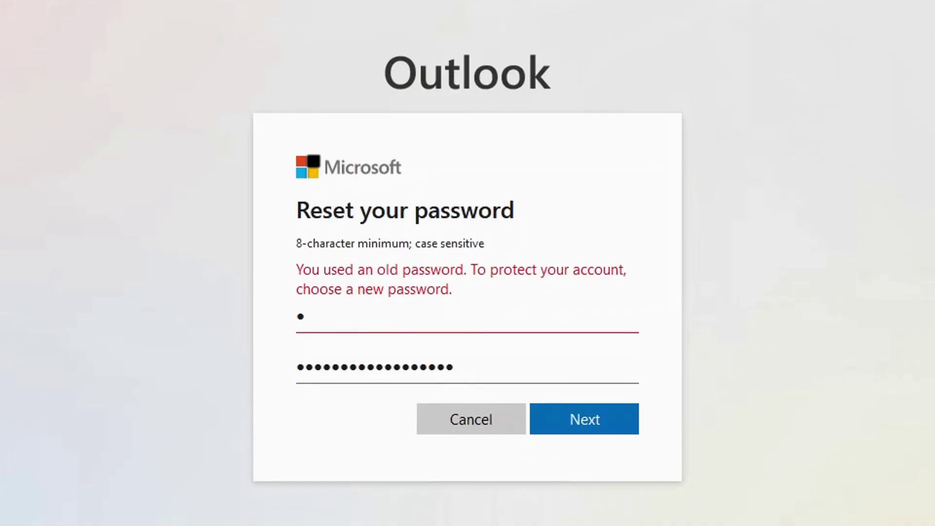
{"action": "type", "text": "•••••••••••••••••"}
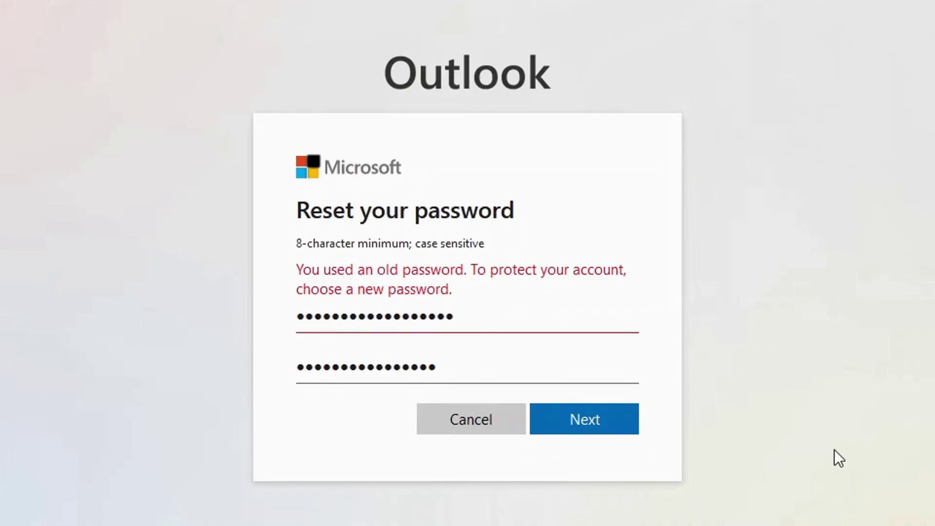
{"action": "left_click", "coordinate": [458, 366]}
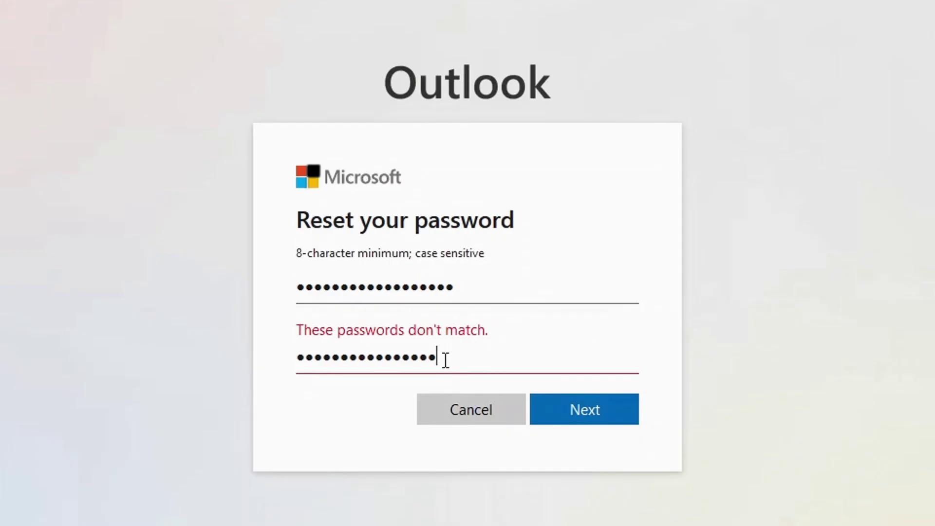
{"action": "type", "text": "••"}
{"action": "left_click", "coordinate": [589, 419]}
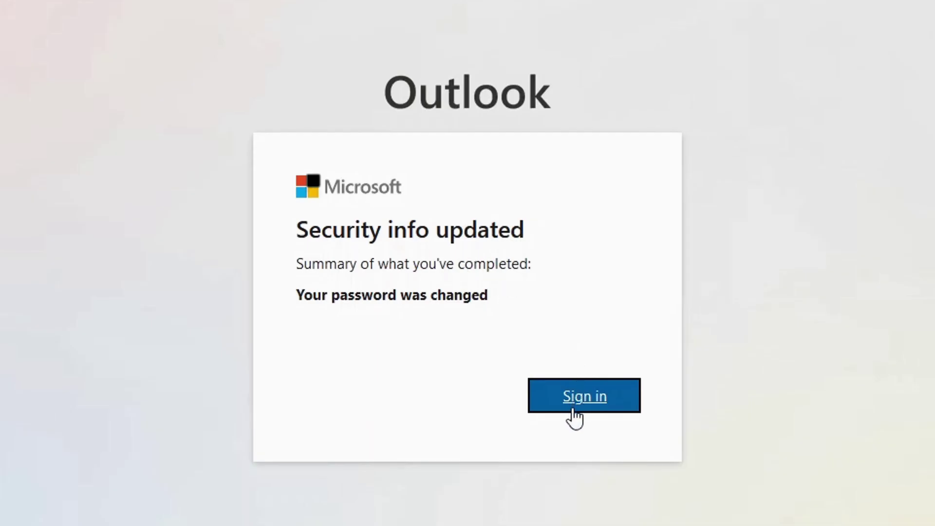
Sign in again from Security info updated using the saved account e-mail suggestion.
{"action": "left_click", "coordinate": [588, 403]}
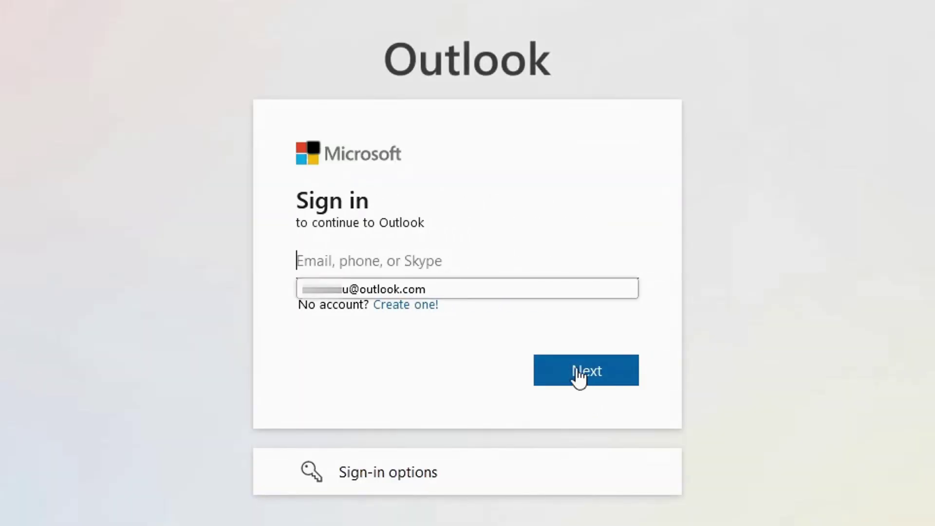
{"action": "left_click", "coordinate": [383, 288]}
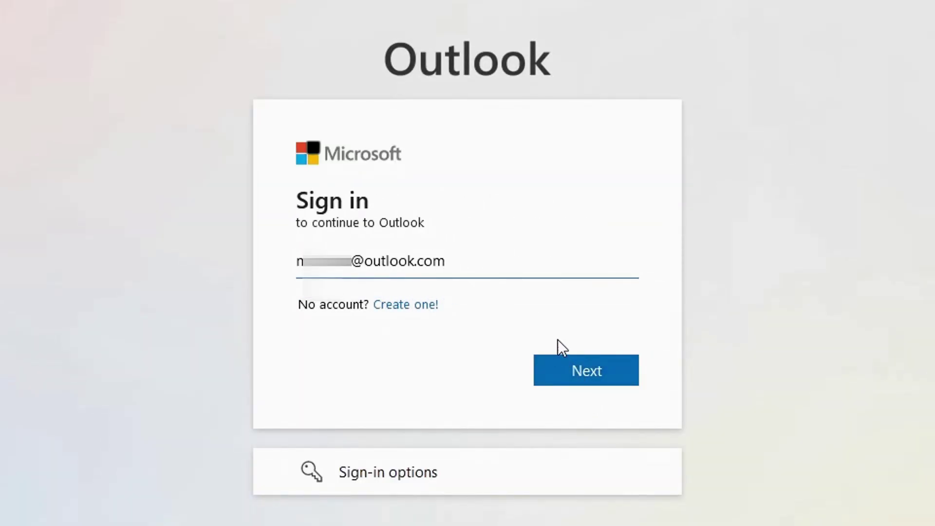
{"action": "left_click", "coordinate": [586, 381]}
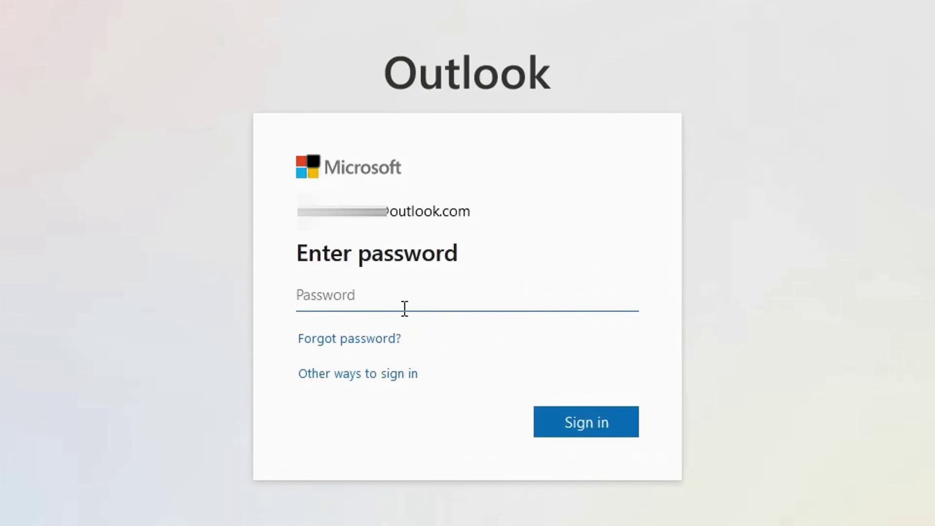
Enter the new password, fix the mistyped last character, and sign in to the Inbox.
{"action": "type", "text": "•••"}
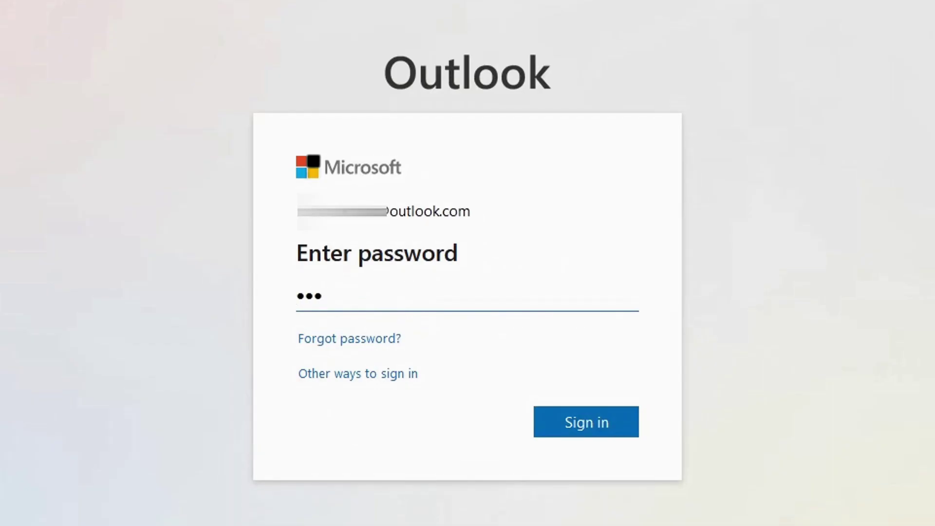
{"action": "type", "text": "•••••••••••••"}
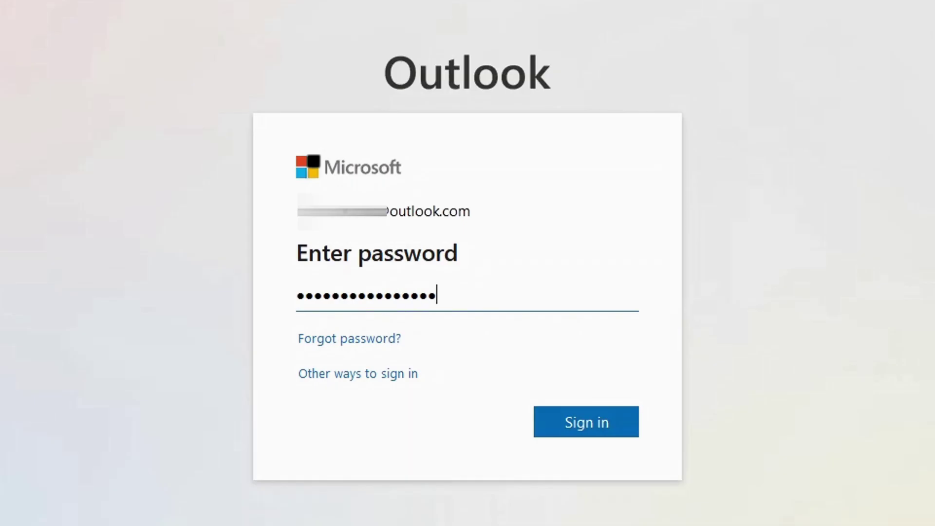
{"action": "type", "text": "•"}
{"action": "key", "text": "BackSpace"}
{"action": "type", "text": "•"}
{"action": "left_click", "coordinate": [563, 429]}
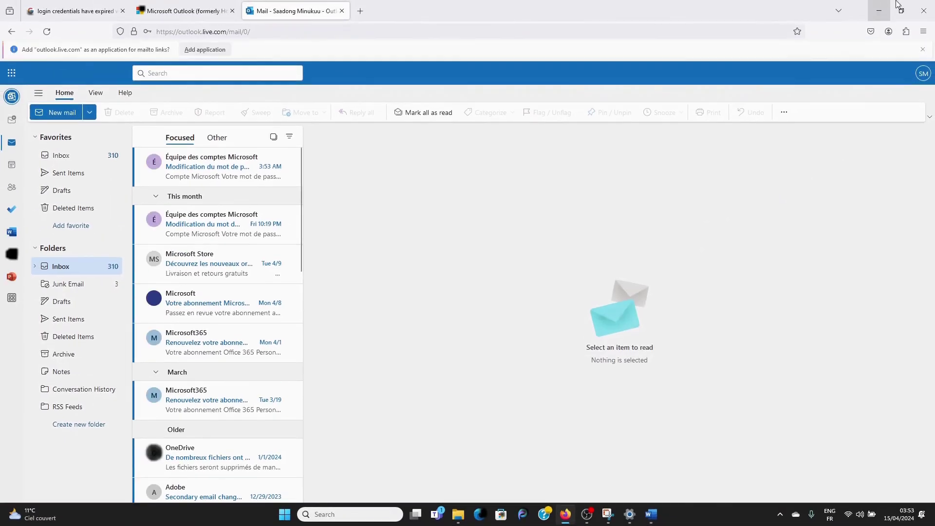
Minimize Firefox so Word's blank Document1 is back in front.
{"action": "left_click", "coordinate": [884, 12]}
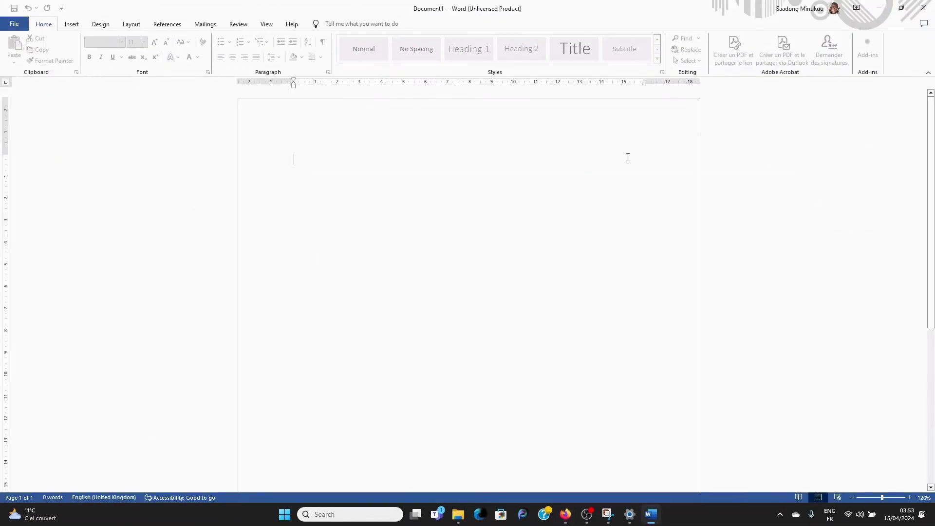
Close Word and relaunch it from the Windows search.
{"action": "left_click", "coordinate": [921, 10]}
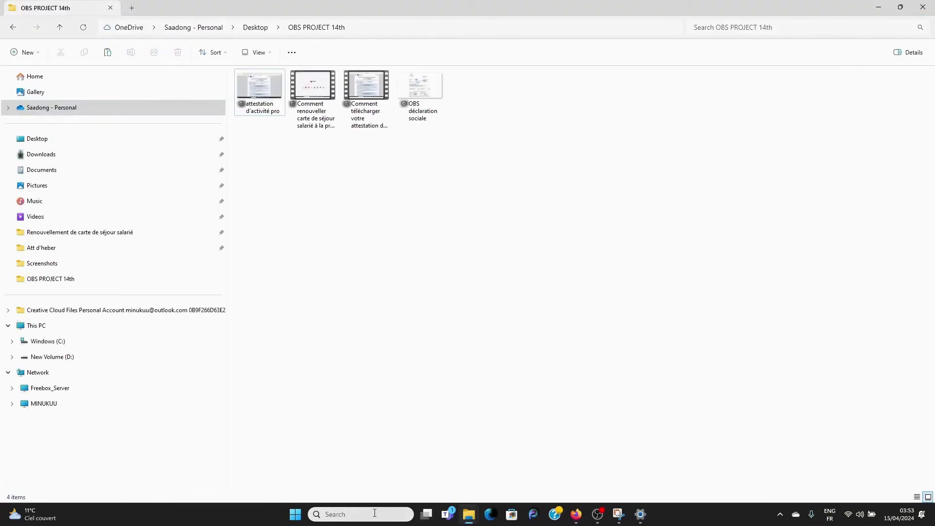
{"action": "left_click", "coordinate": [351, 512]}
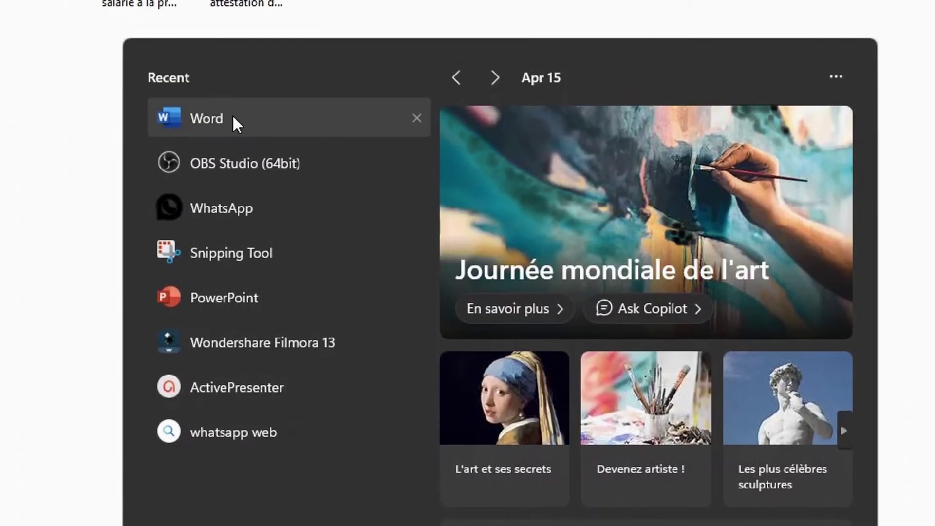
{"action": "left_click", "coordinate": [341, 123]}
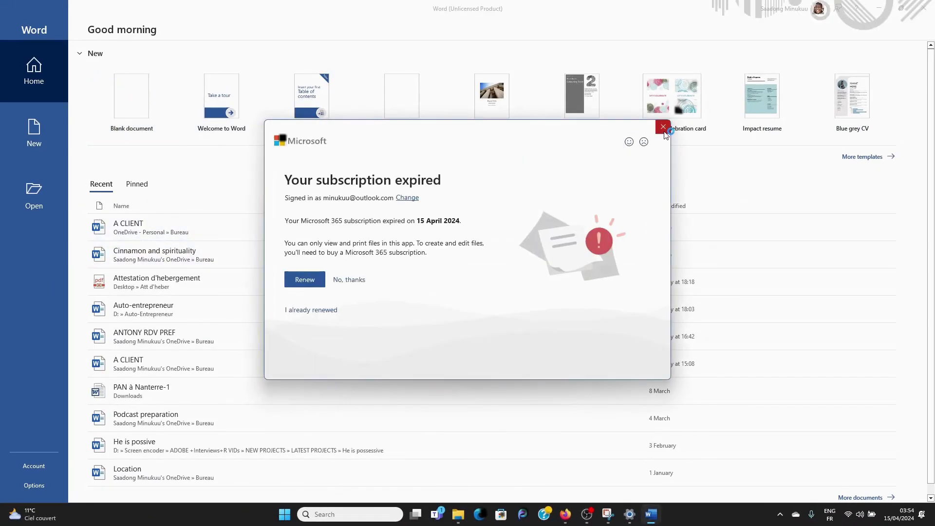
Dismiss the subscription-expired notice and activation bar, and start a blank document.
{"action": "left_click", "coordinate": [664, 128]}
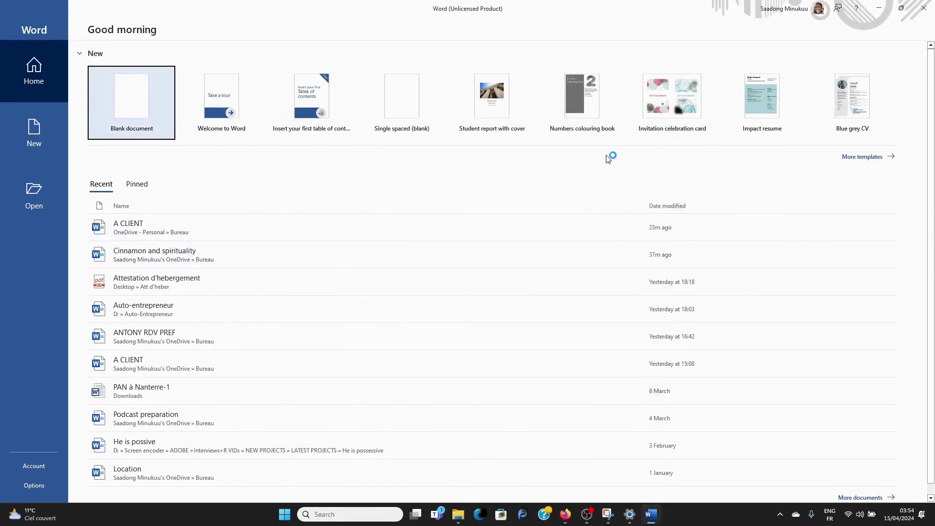
{"action": "left_click", "coordinate": [143, 132]}
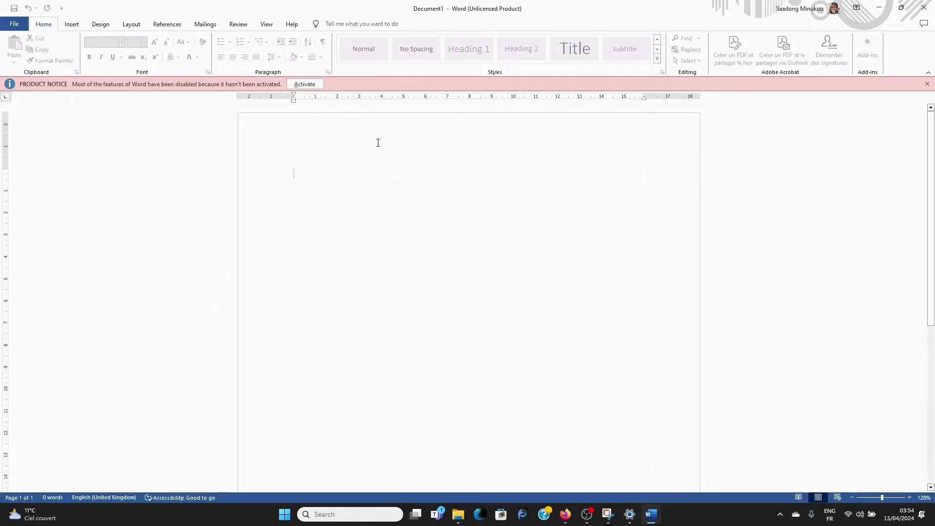
{"action": "left_click", "coordinate": [927, 84]}
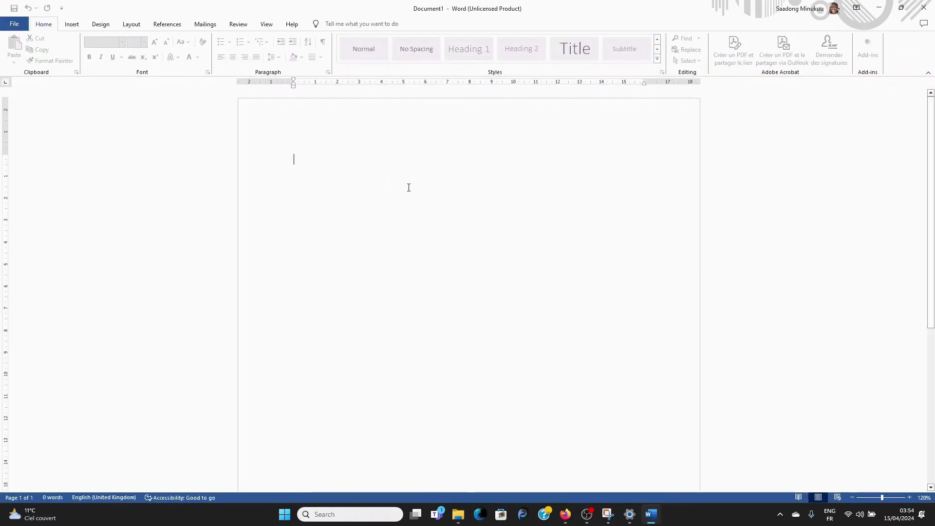